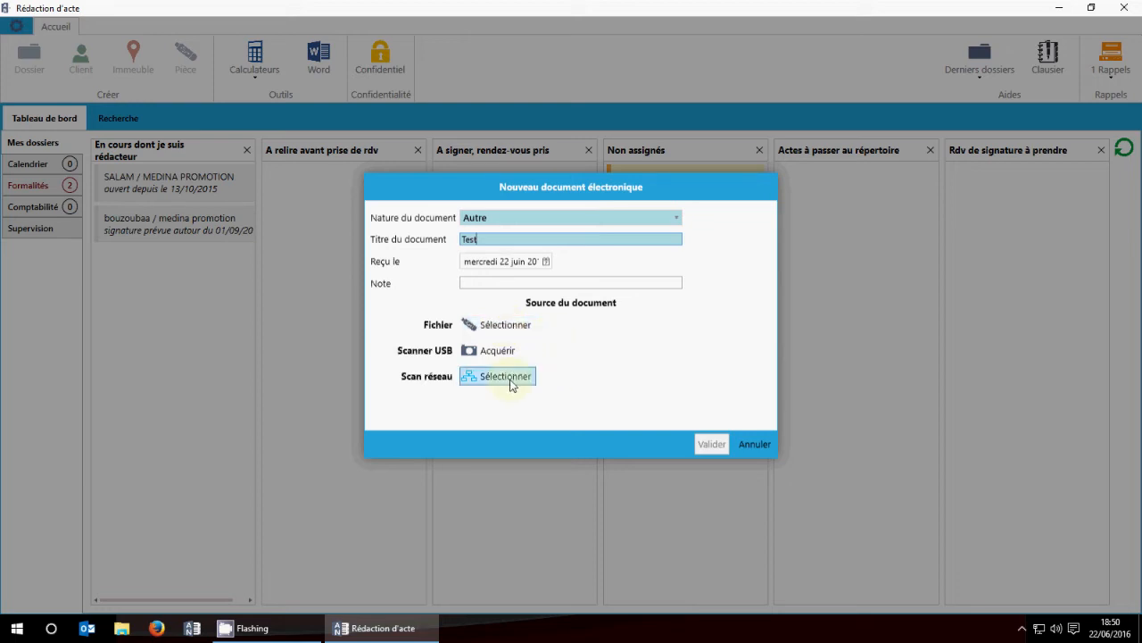
Step: Choose ManuelUtilisateurApplicationMobile from the Documents folder as the source file of the new electronic document
left_click(517, 330)
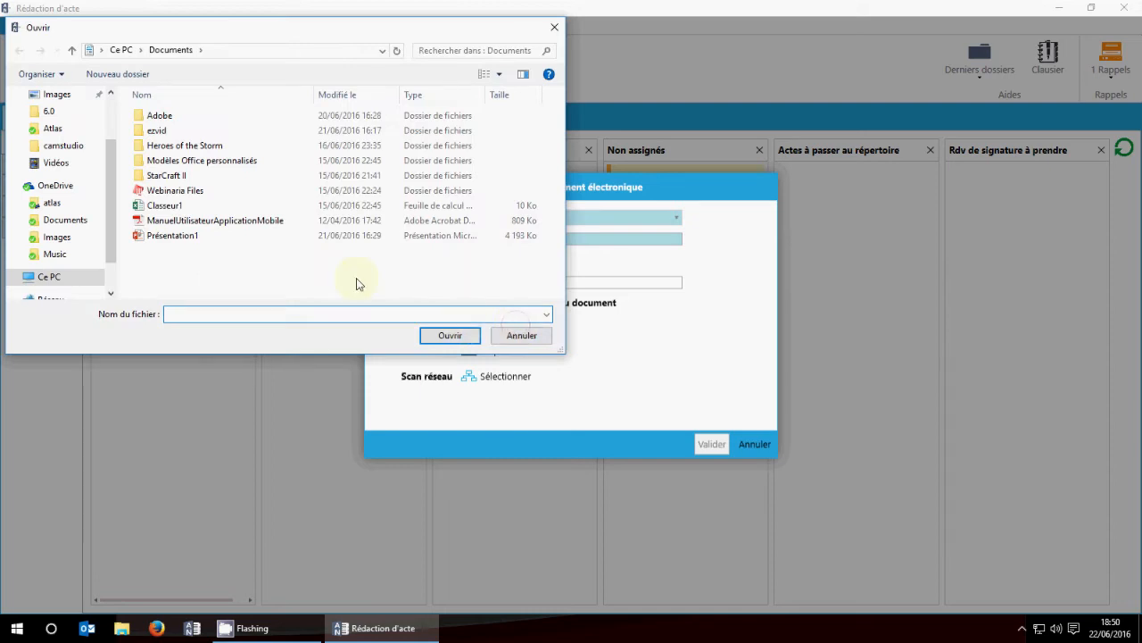
left_click(189, 221)
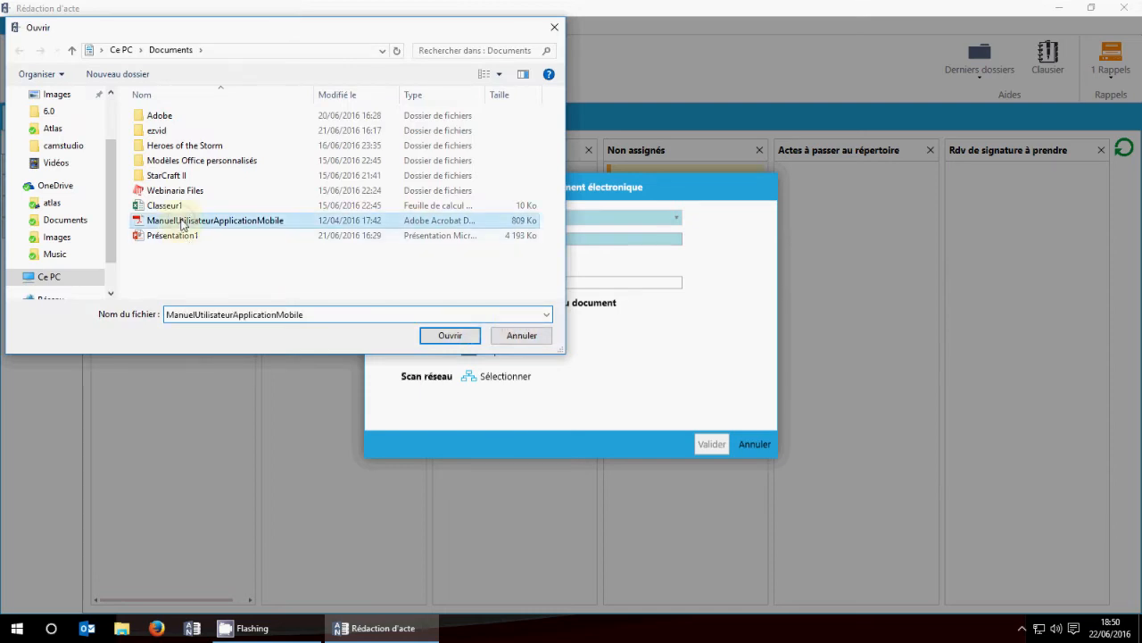
left_click(443, 336)
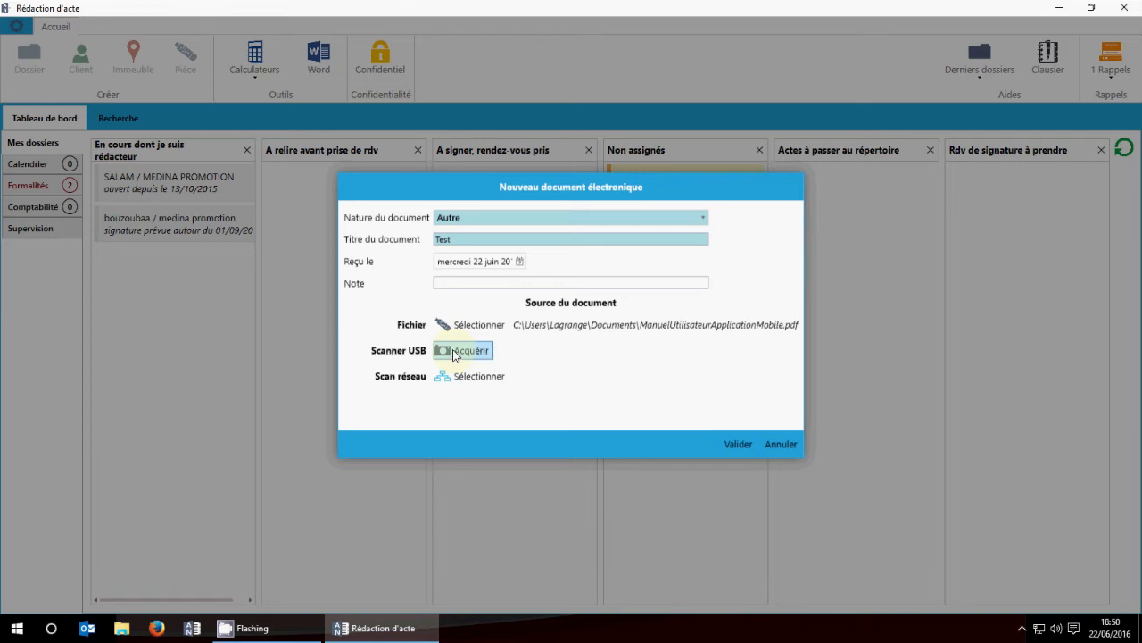
Step: Preview and scan the page as a colour photo with the USB scanner as the document's source, and validate the new document
left_click(457, 351)
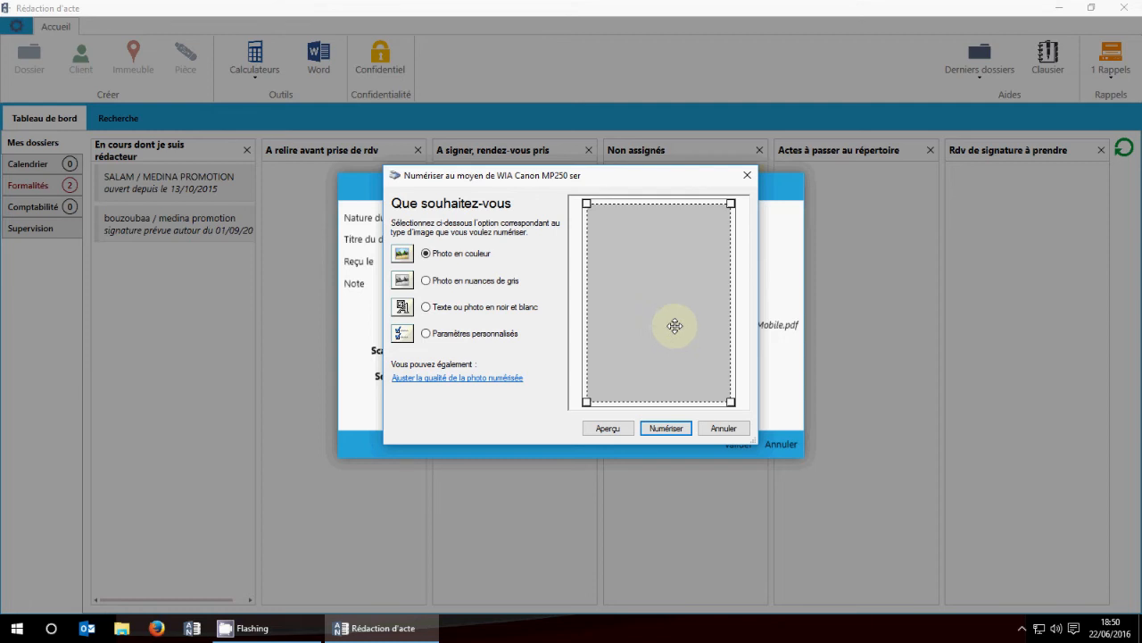
left_click(618, 429)
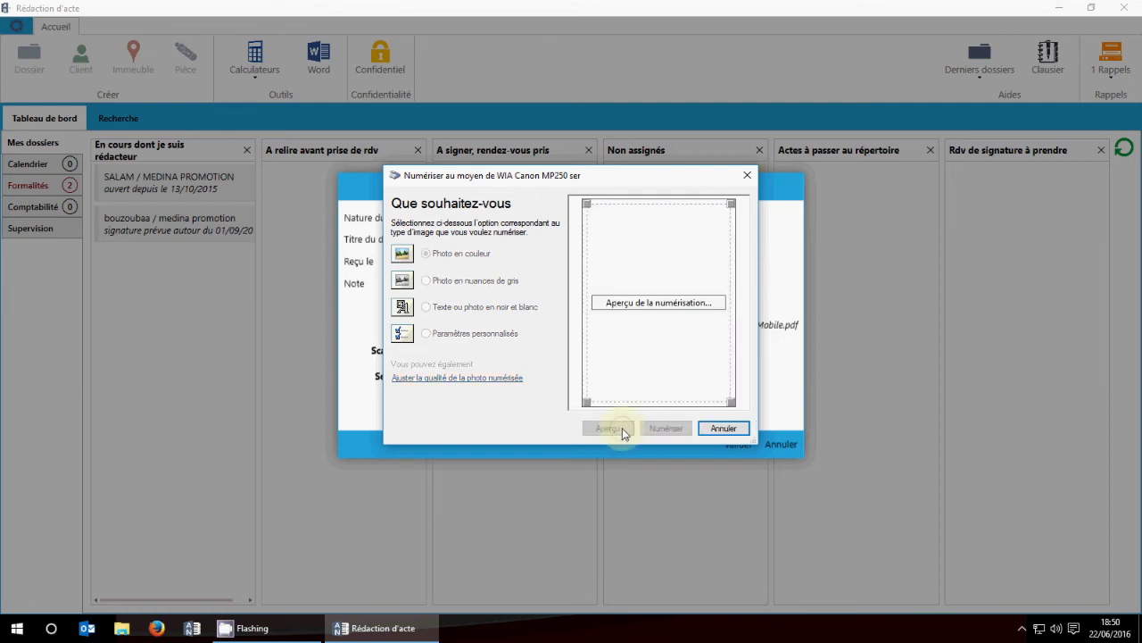
left_click(667, 429)
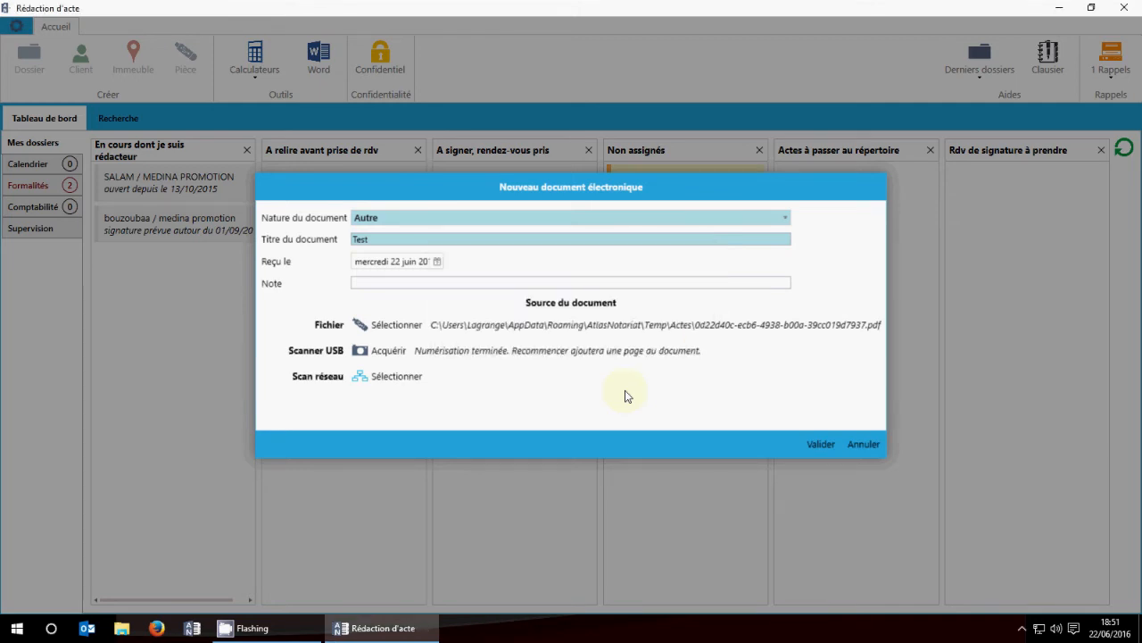
left_click(389, 351)
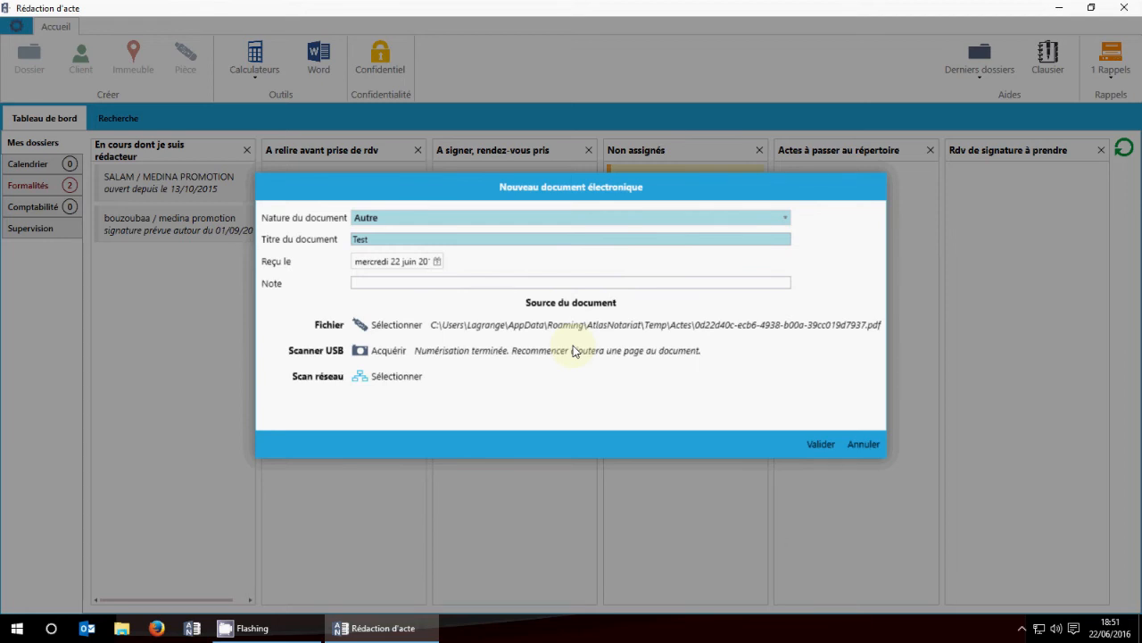
left_click(819, 443)
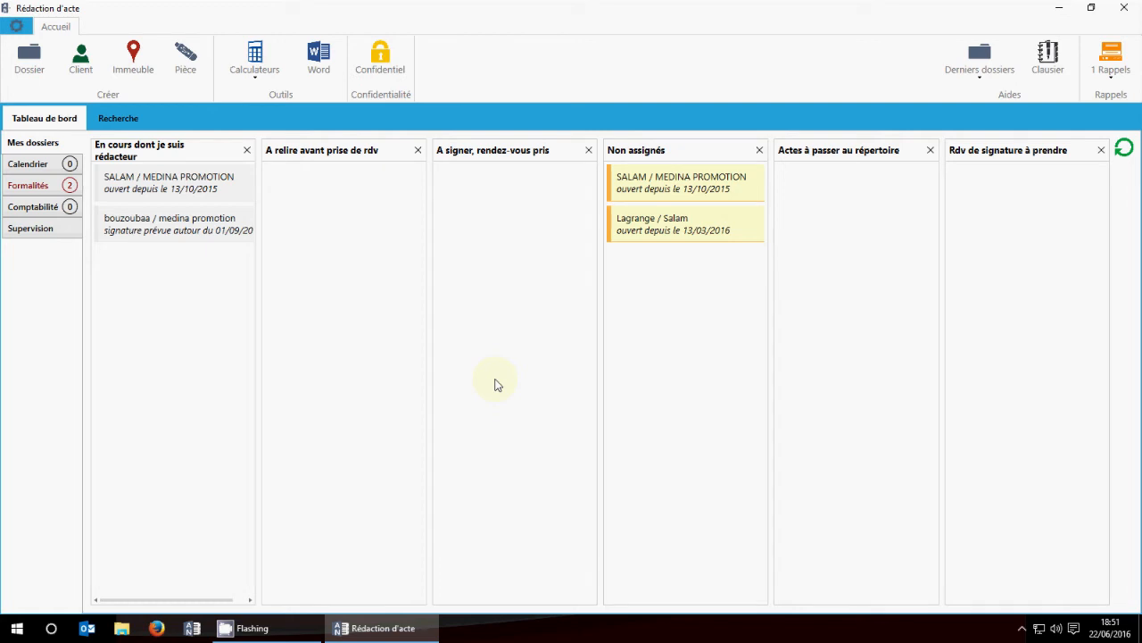
Step: Open the property sale file with planned signature date 01/09/2016 from the search list
left_click(980, 62)
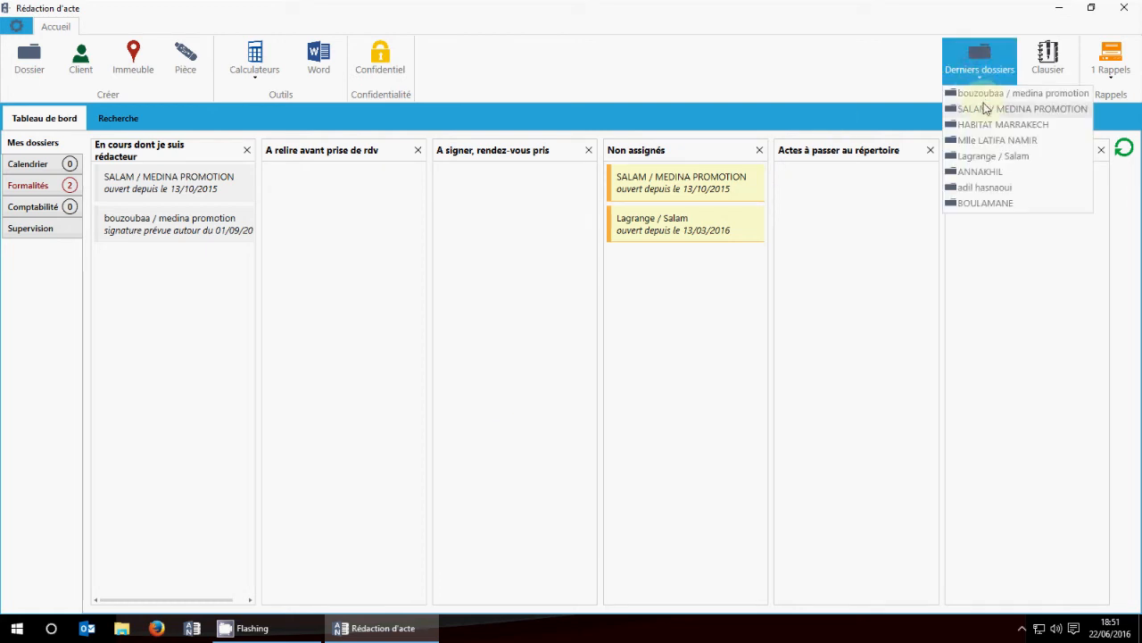
left_click(195, 223)
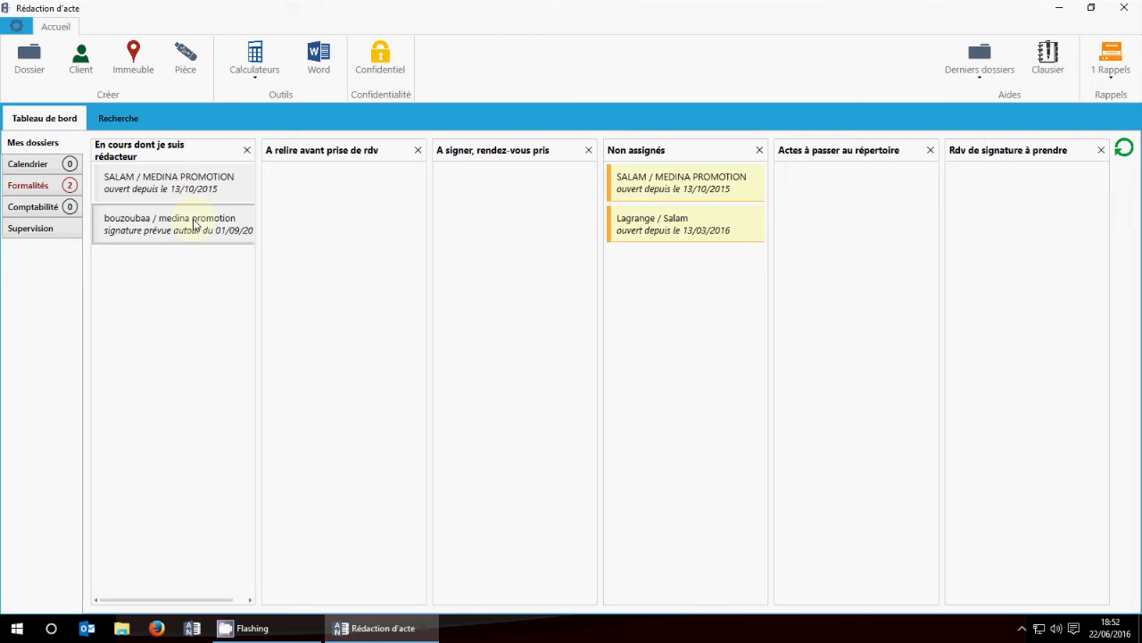
left_click(130, 118)
left_click(225, 191)
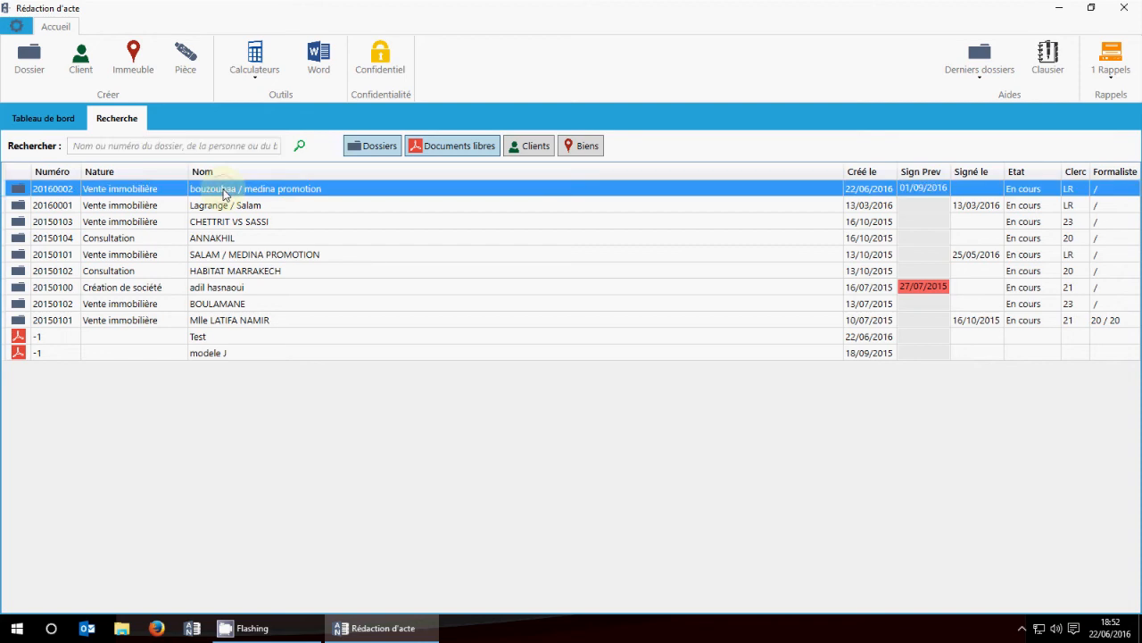
double_click(225, 193)
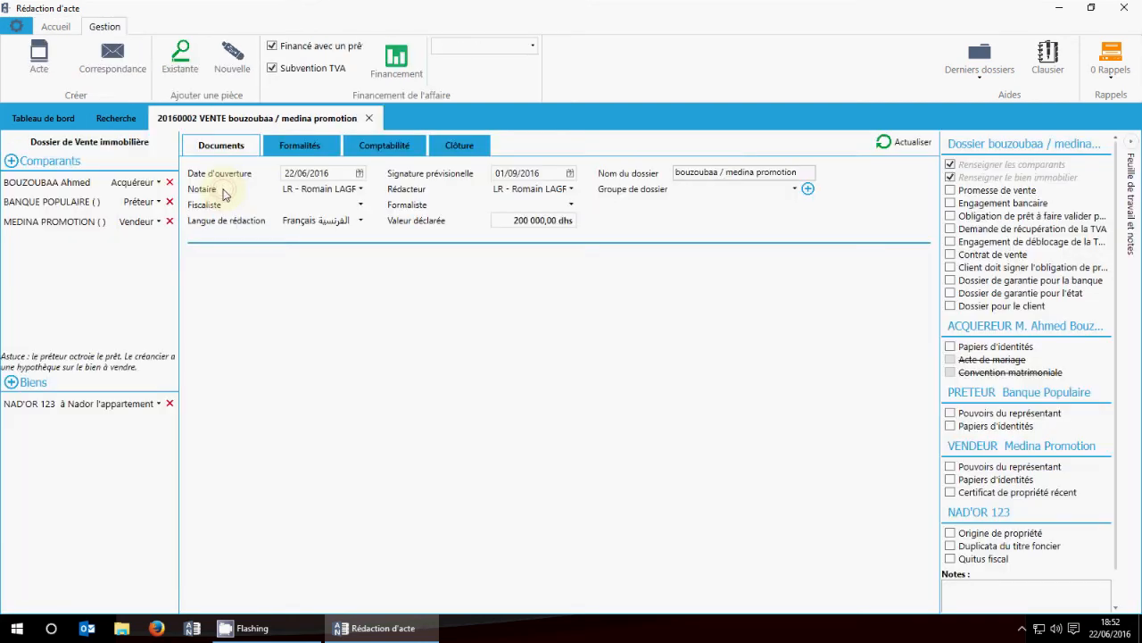
Step: Attach the existing Test document to the sale file, and open and cancel the form for a new attachment
left_click(313, 289)
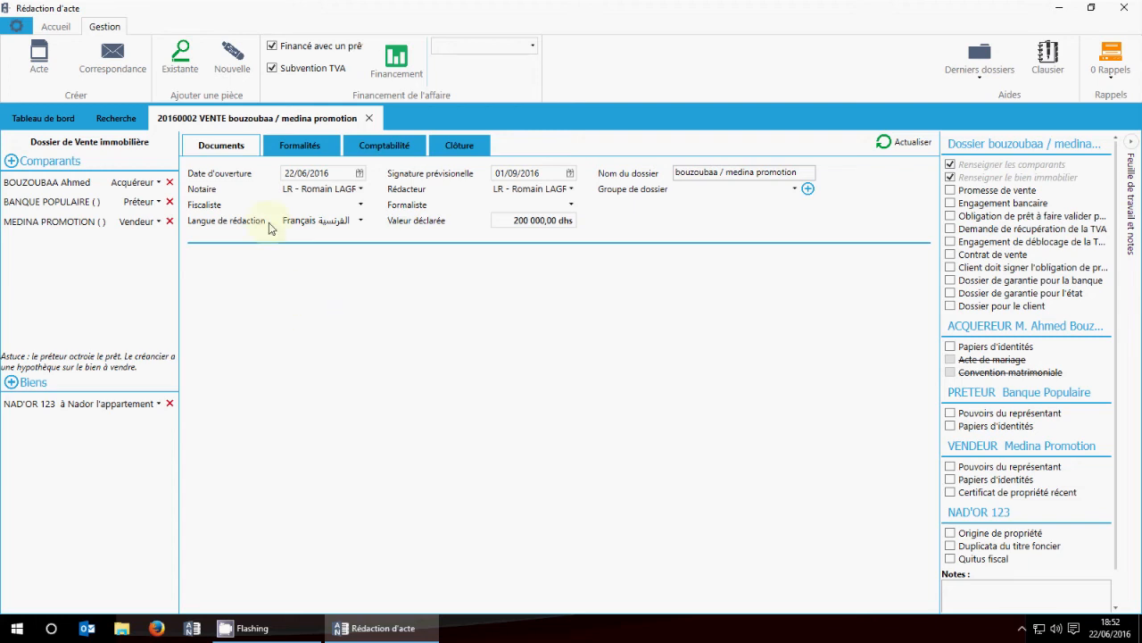
left_click(183, 66)
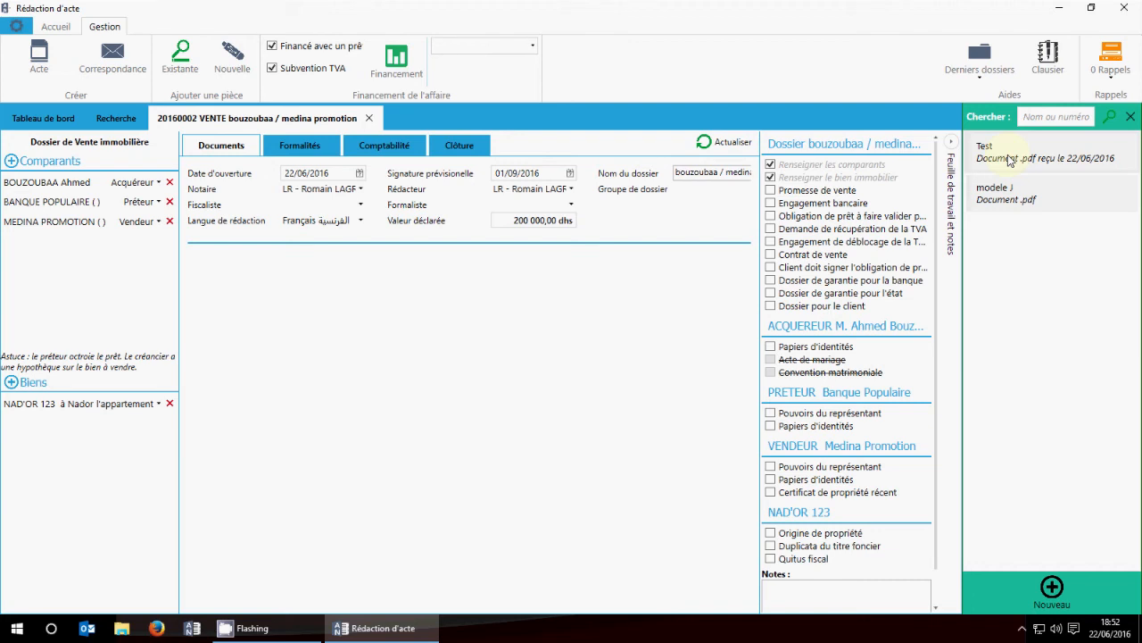
left_click_drag(1009, 160, 480, 302)
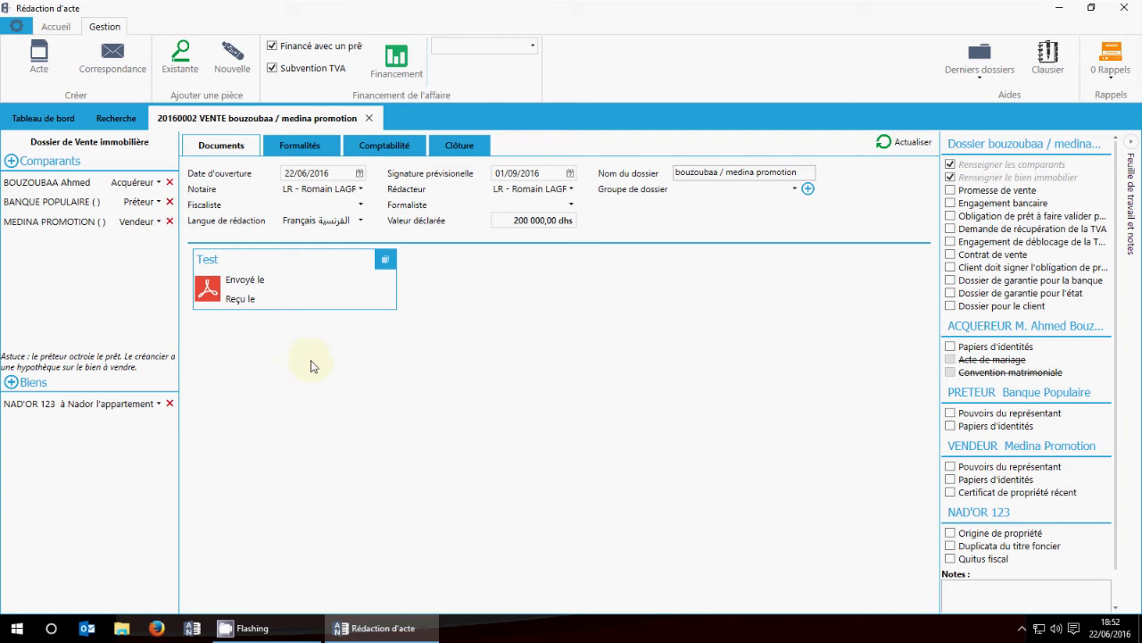
left_click(236, 71)
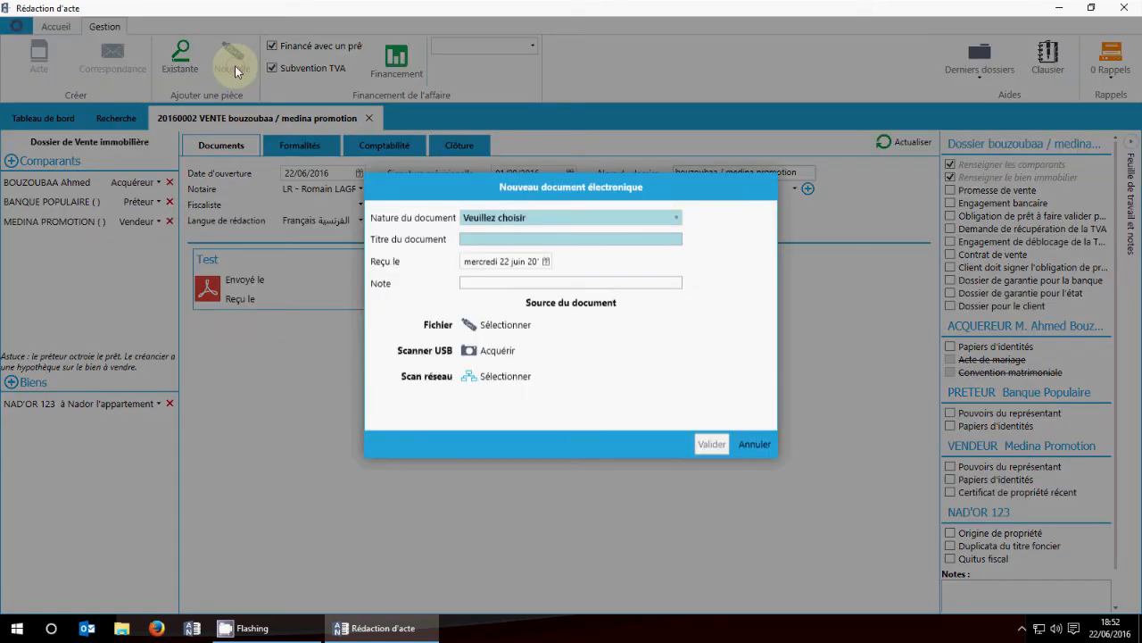
left_click(756, 447)
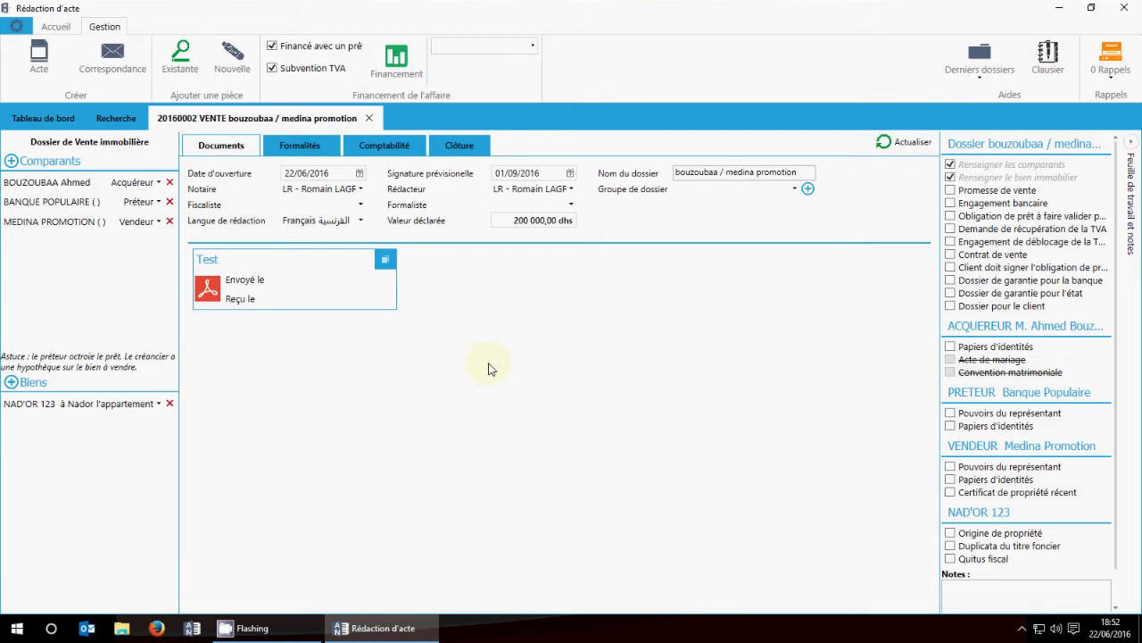
Step: Add ManuelUtilisateurApplicationMobile from File Explorer's Documents folder to the sale file as a document of nature Autre
left_click(124, 629)
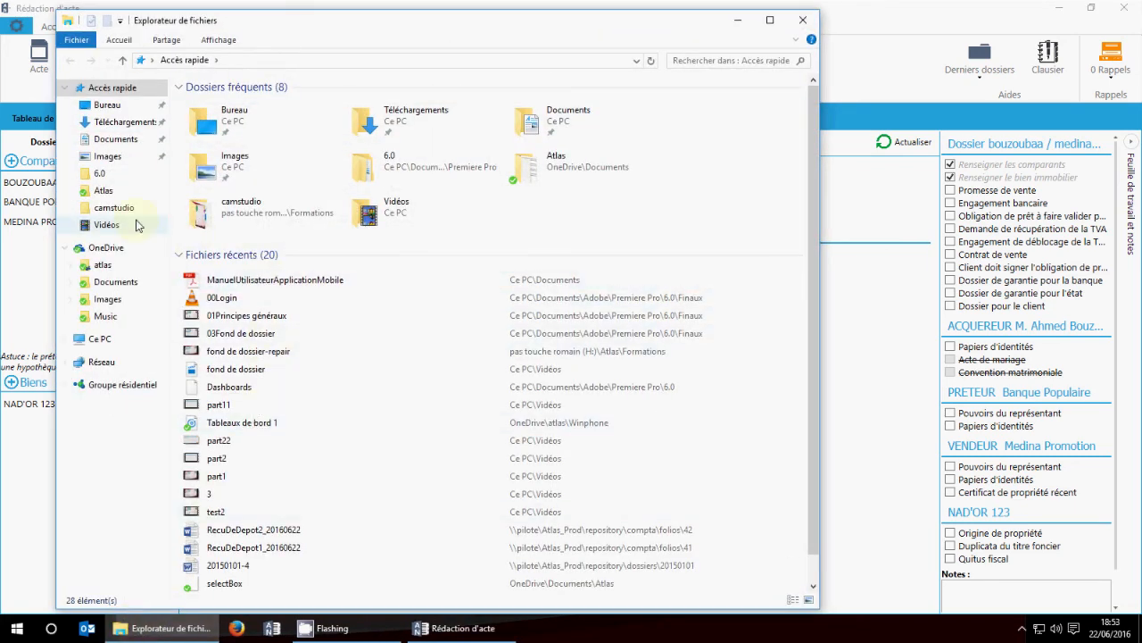
left_click(116, 139)
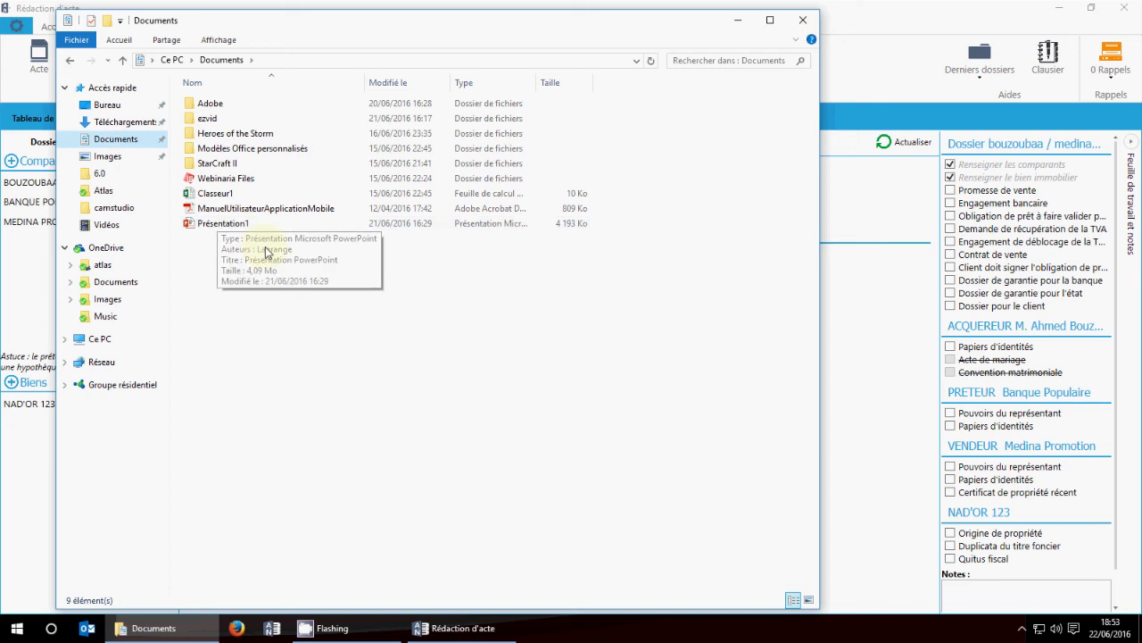
left_click_drag(289, 27, 622, 43)
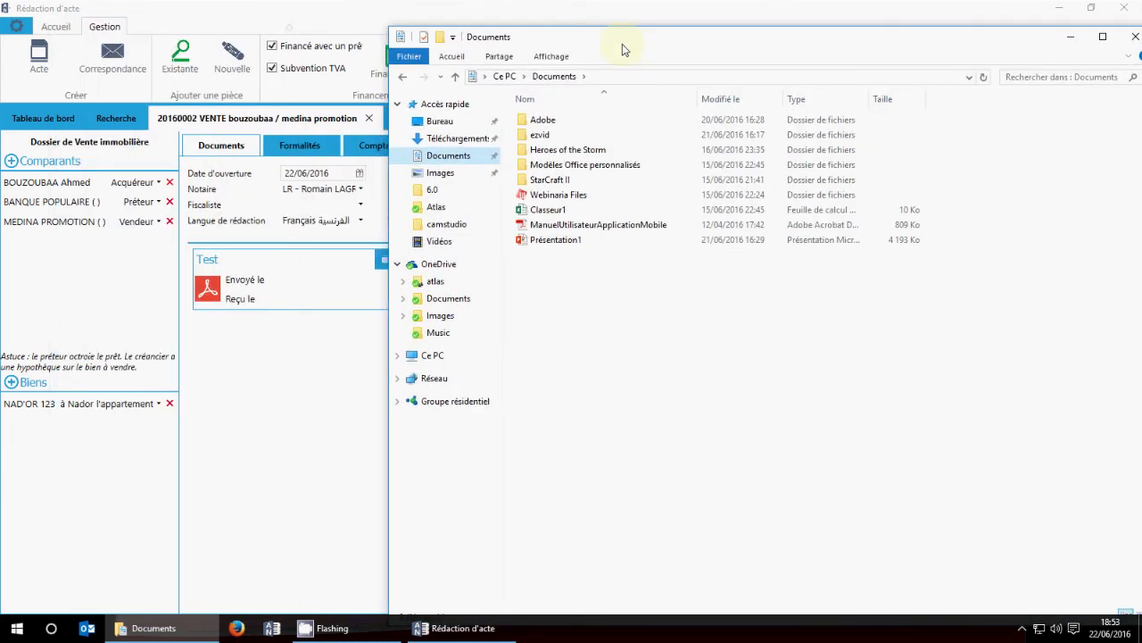
left_click_drag(526, 224, 332, 344)
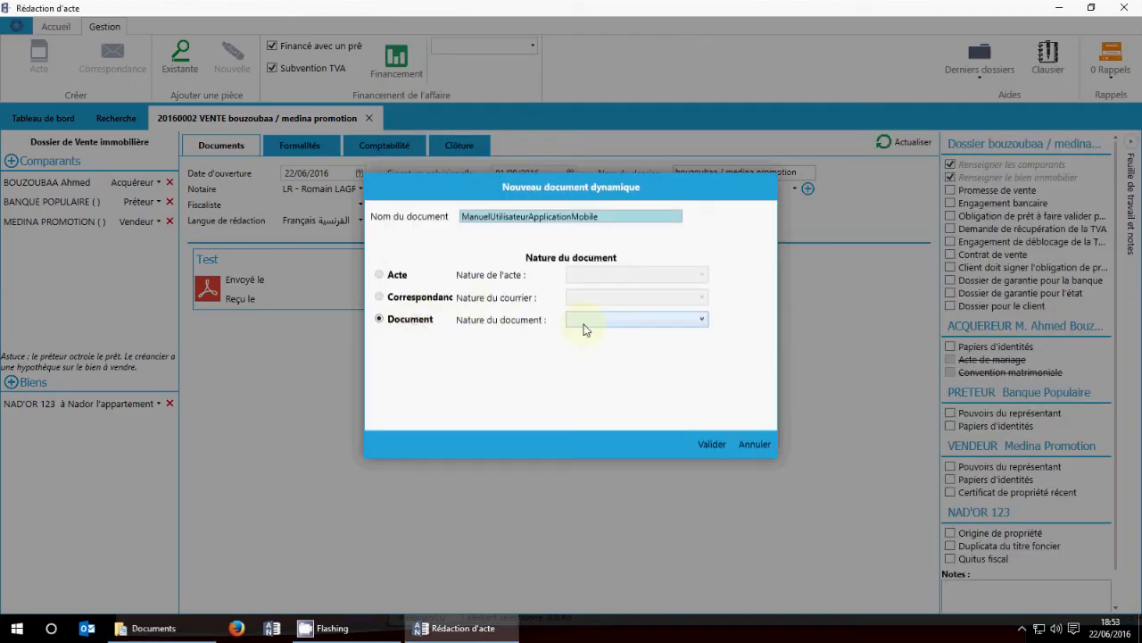
left_click(641, 319)
left_click(650, 352)
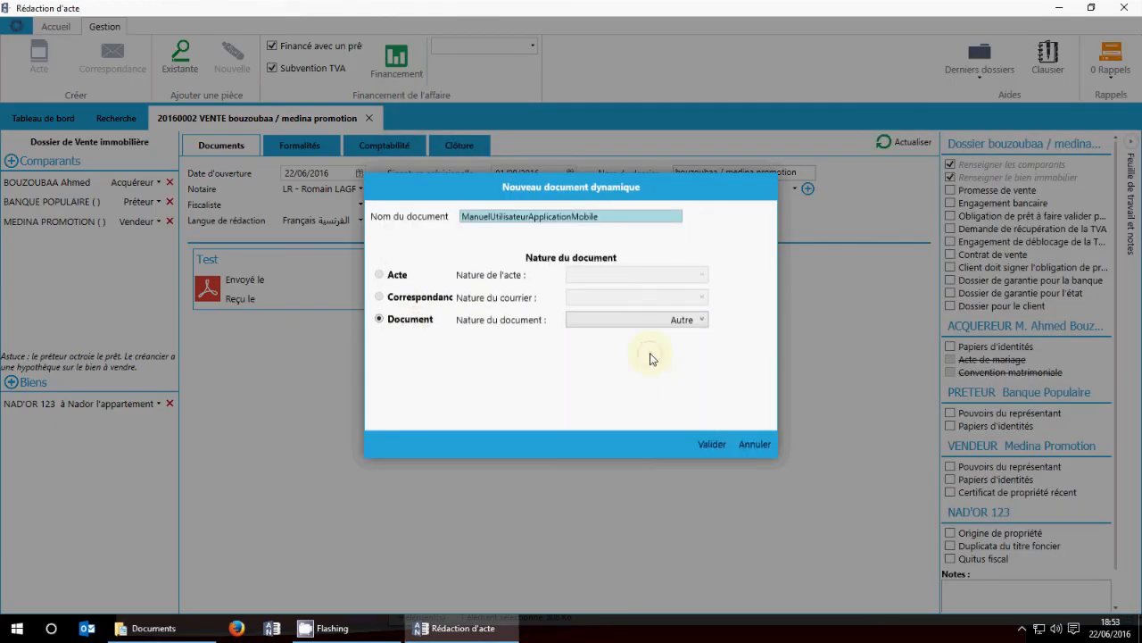
left_click(713, 446)
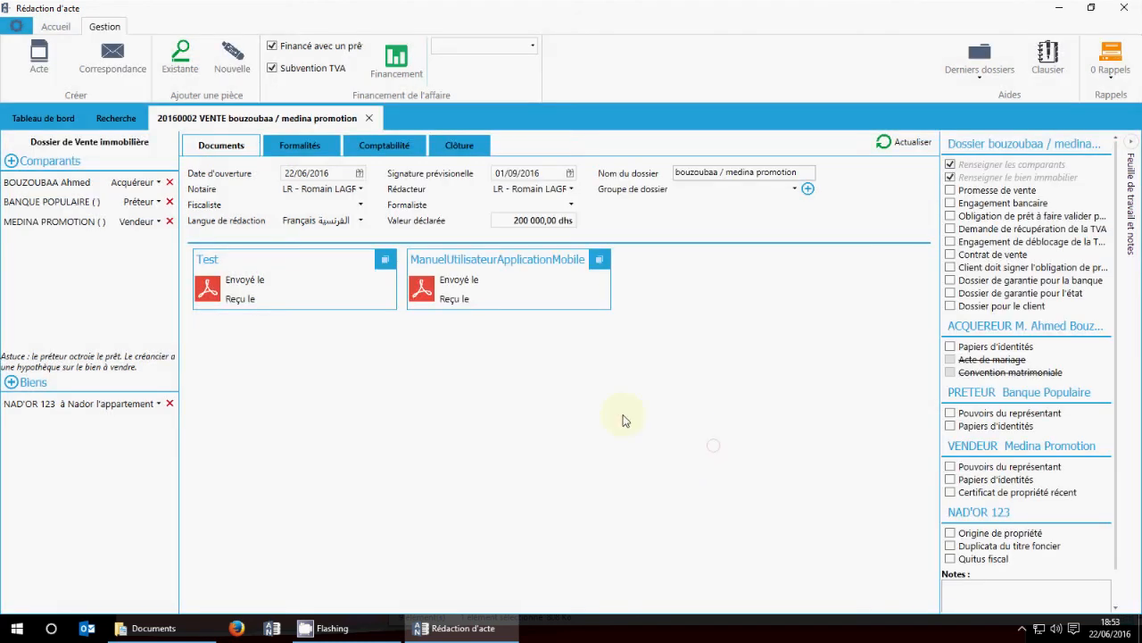
Step: Preview the ManuelUtilisateurApplicationMobile document, page through it to page 4, and close the preview
left_click(423, 289)
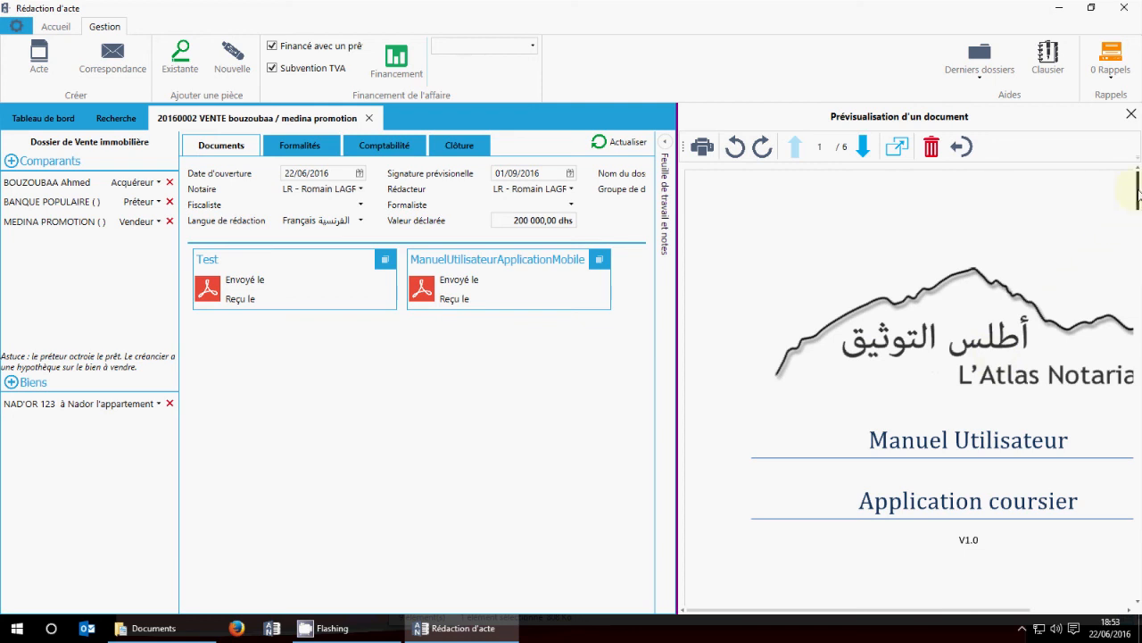
mouse_move(1139, 192)
left_mouse_down()
mouse_move(1139, 282)
mouse_move(1133, 183)
left_mouse_up()
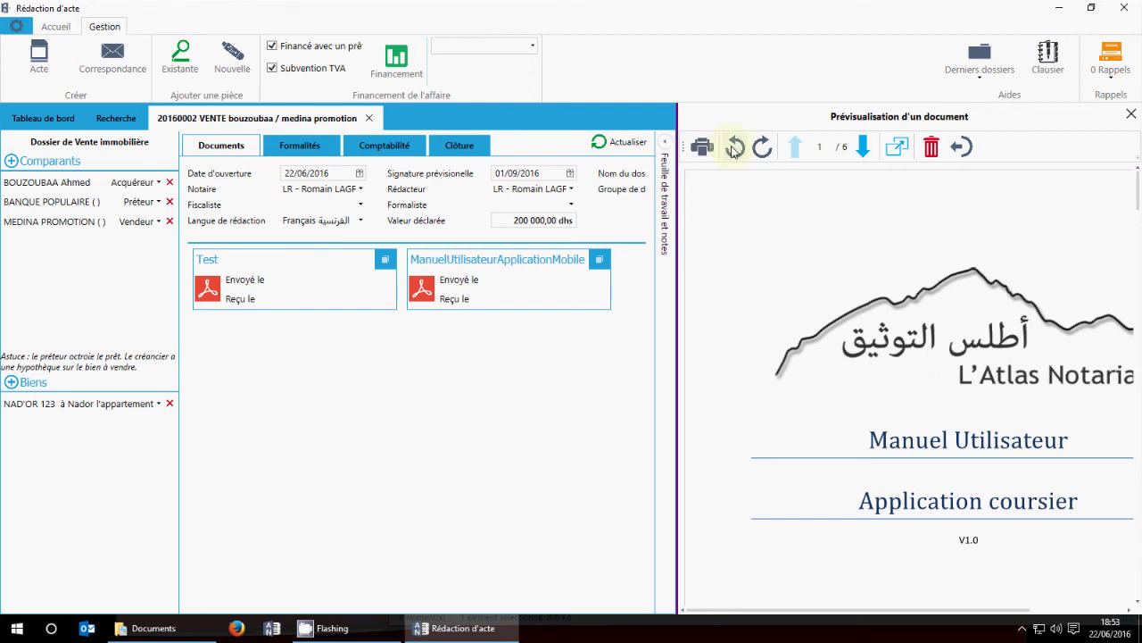
left_click(863, 148)
left_click(863, 148)
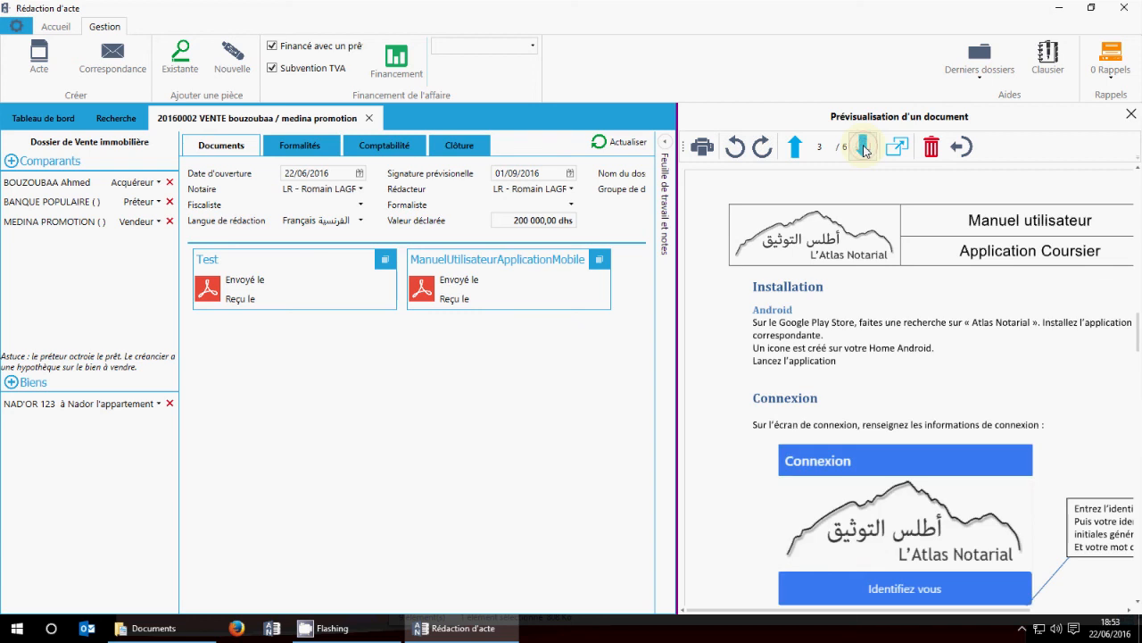
left_click(864, 148)
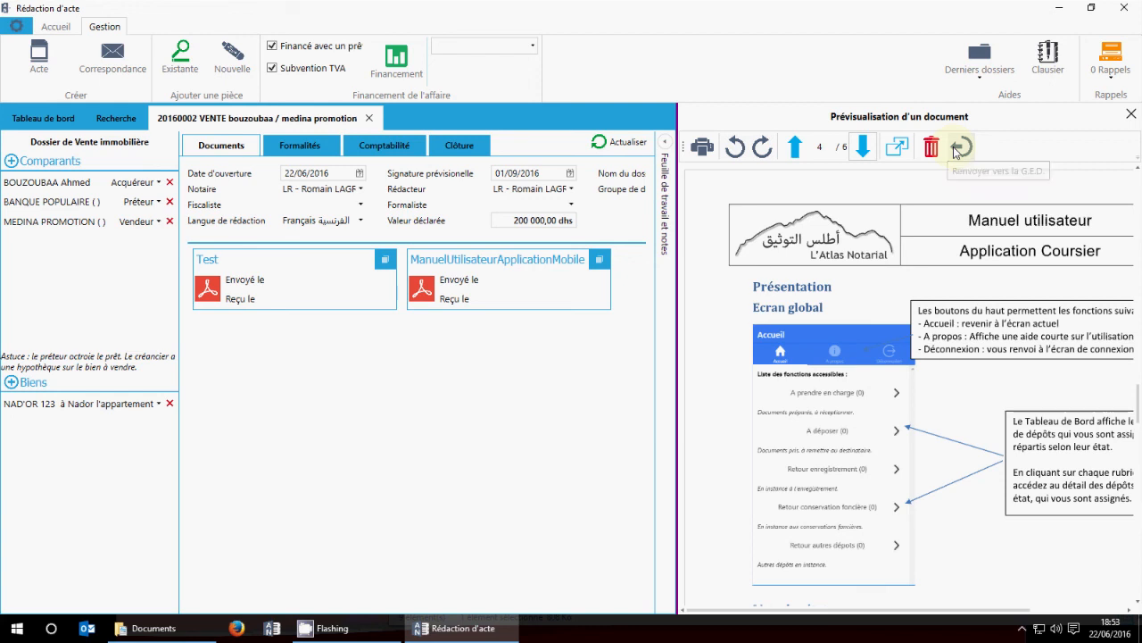
left_click(1130, 117)
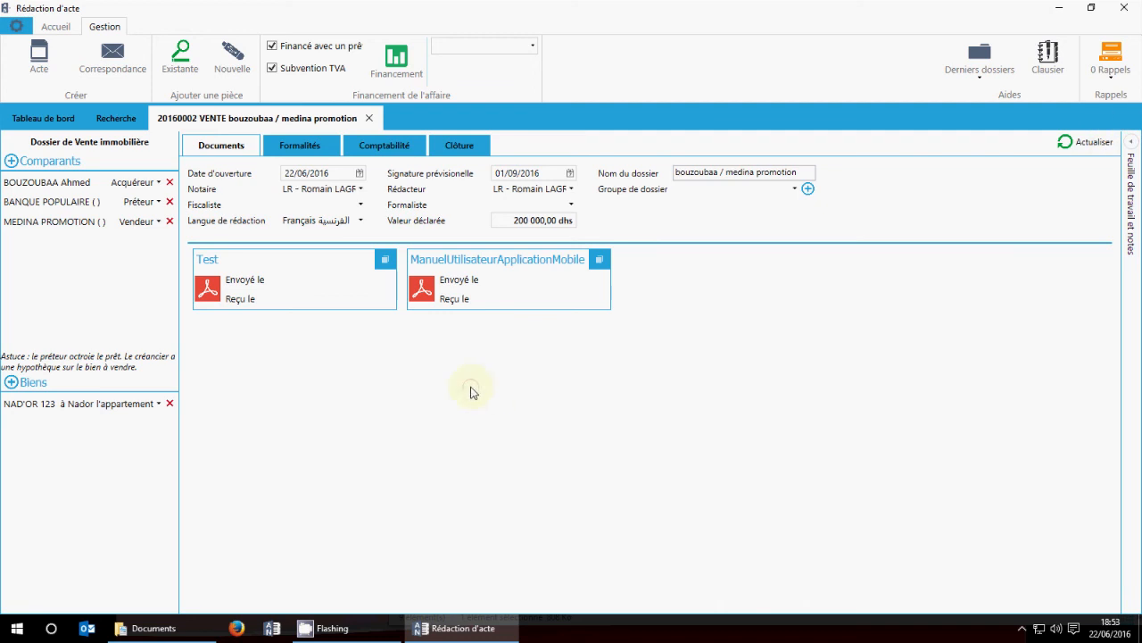